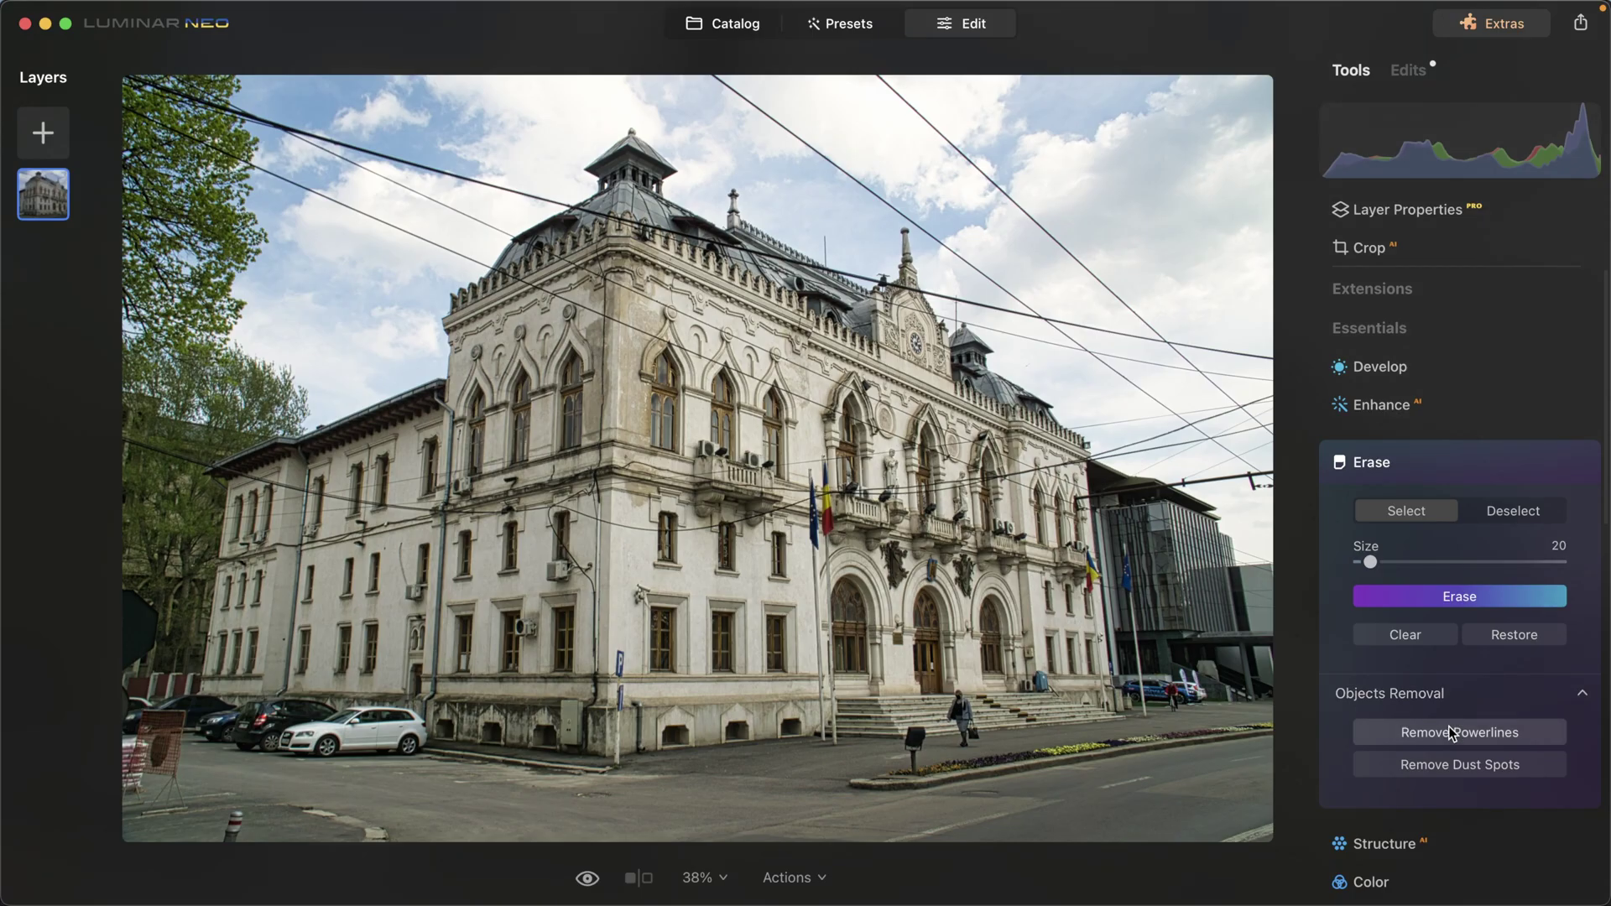
# Step: Raise Accent AI on the bird photo from 0 to about 63 for extra punch and contrast
pyautogui.click(1449, 729)
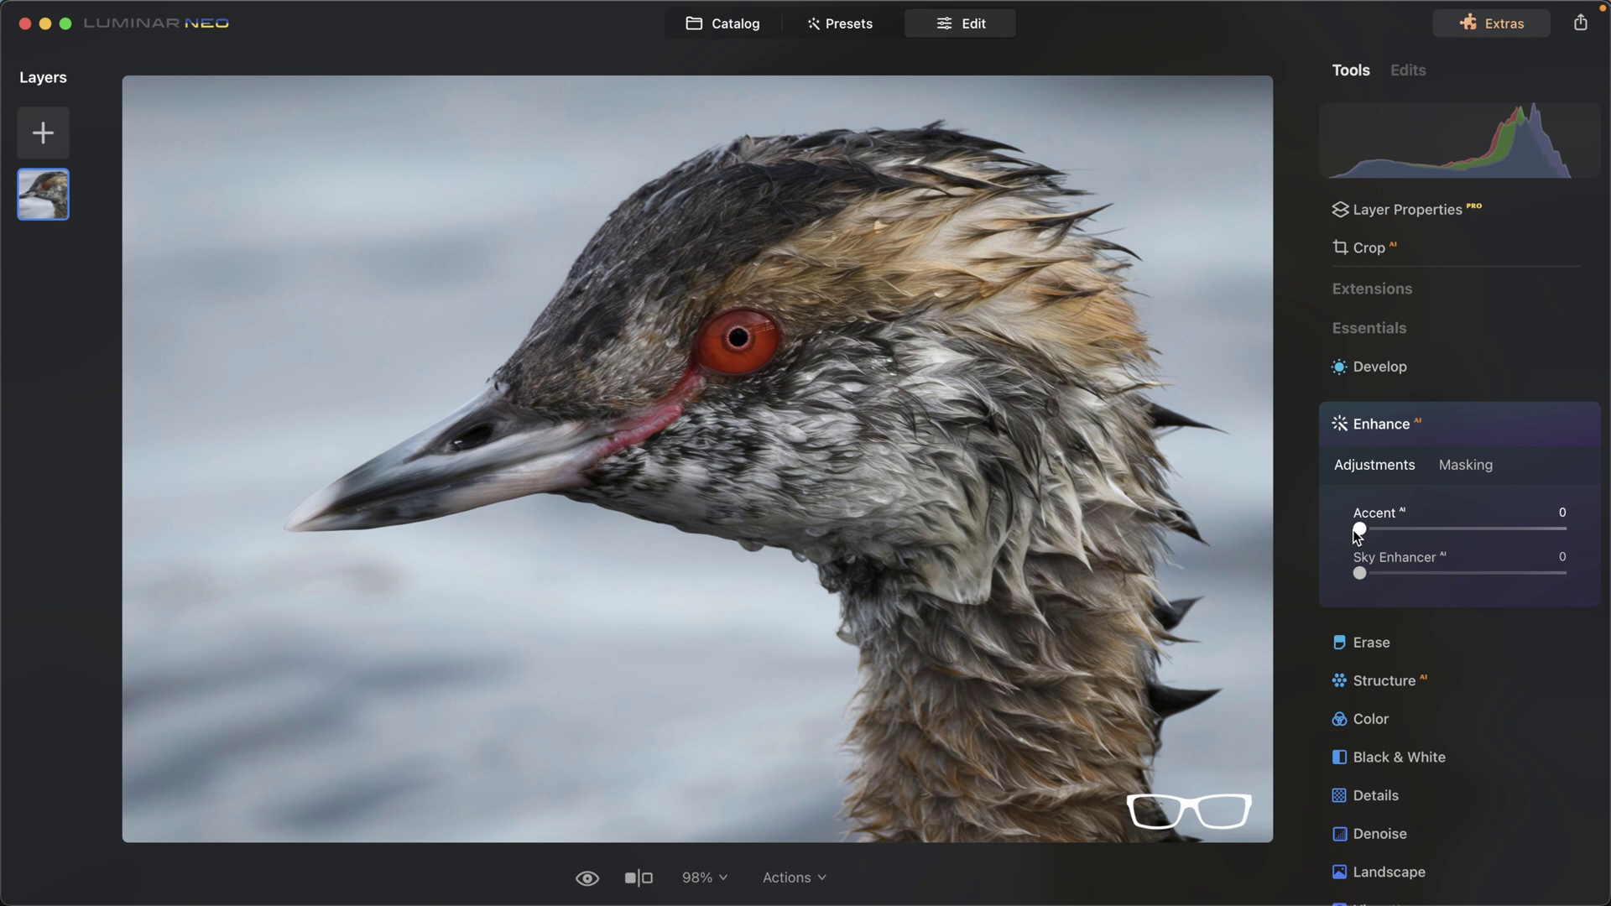
pyautogui.moveTo(1358, 528)
pyautogui.mouseDown()
pyautogui.moveTo(1569, 540)
pyautogui.moveTo(1338, 539)
pyautogui.moveTo(1588, 538)
pyautogui.mouseUp()
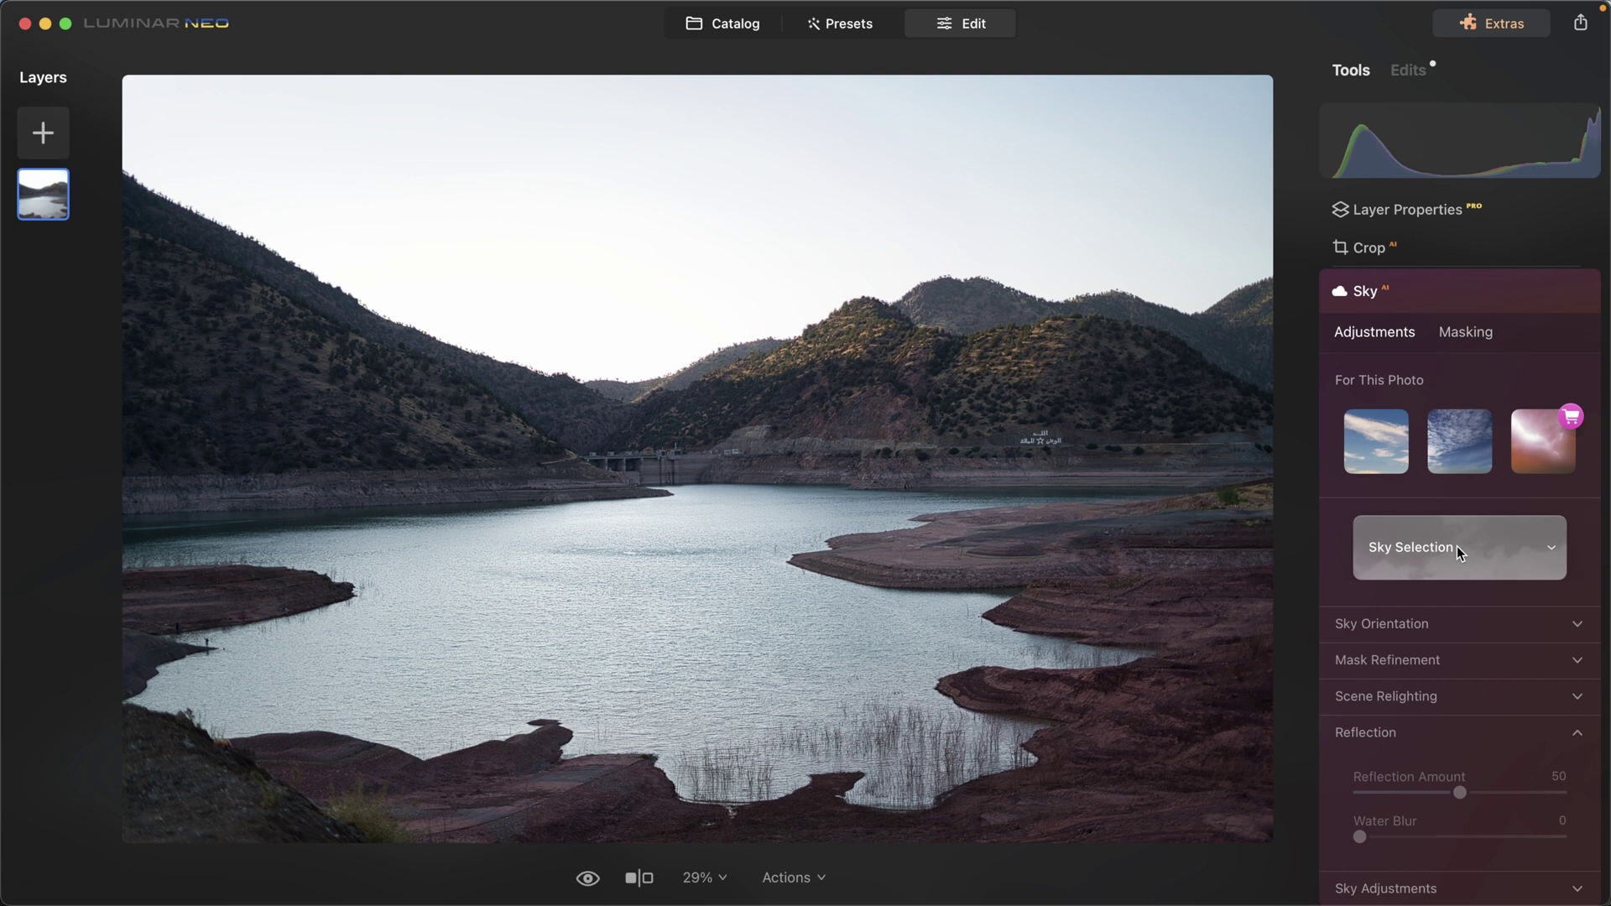
# Step: Browse replacement skies over the lake — golden, sunset, storm — settling on Dramatic Sky 2
pyautogui.click(1456, 546)
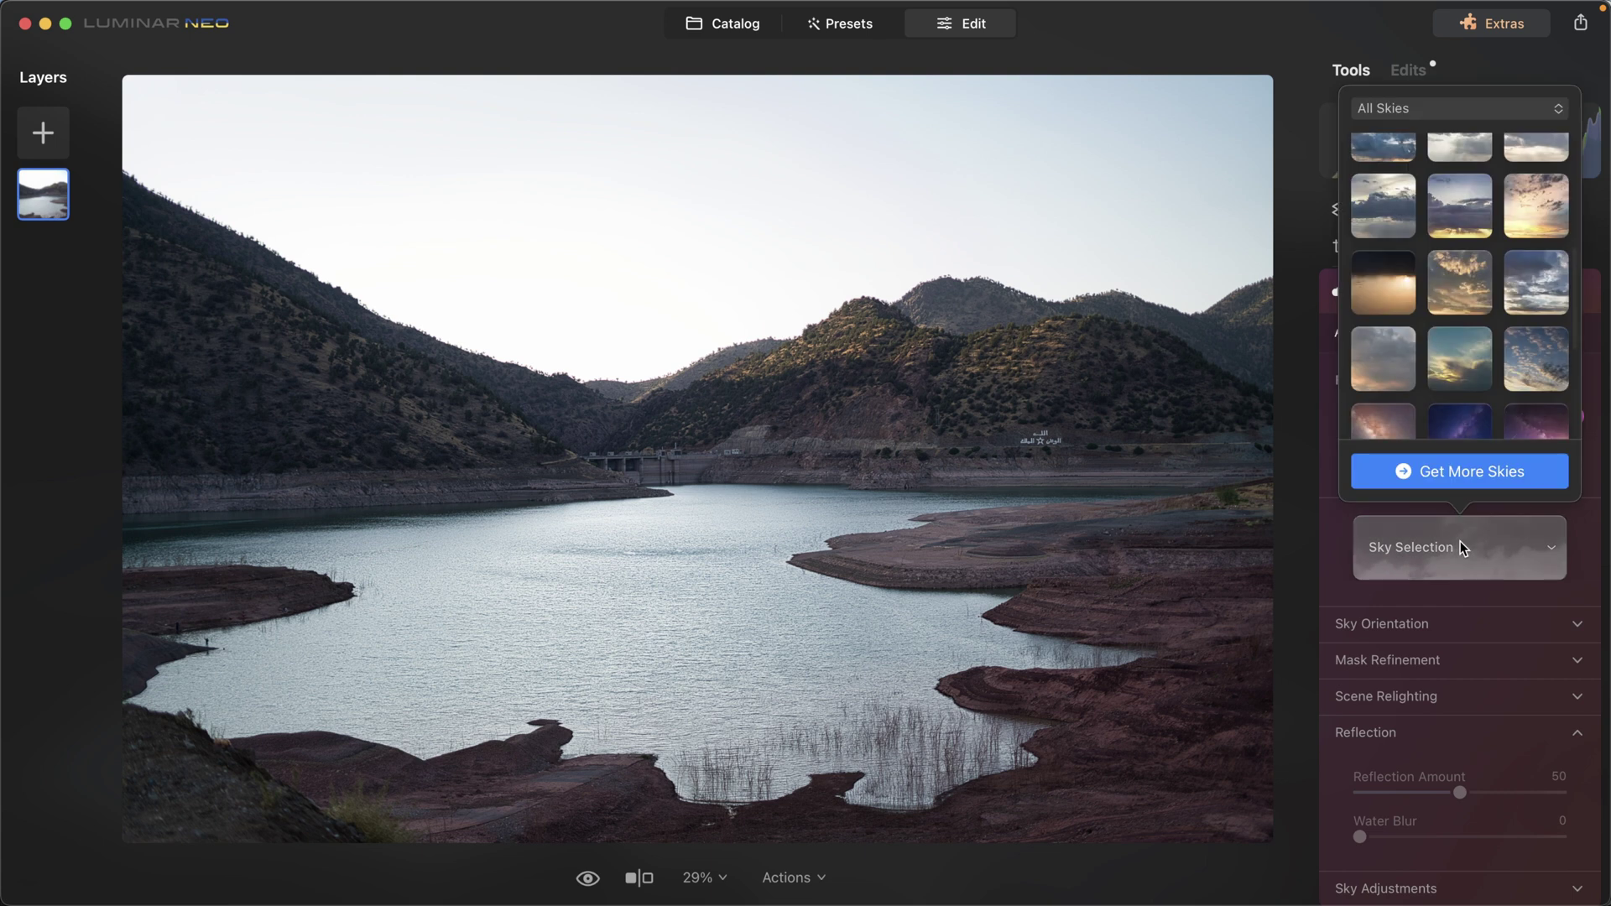
pyautogui.click(1467, 286)
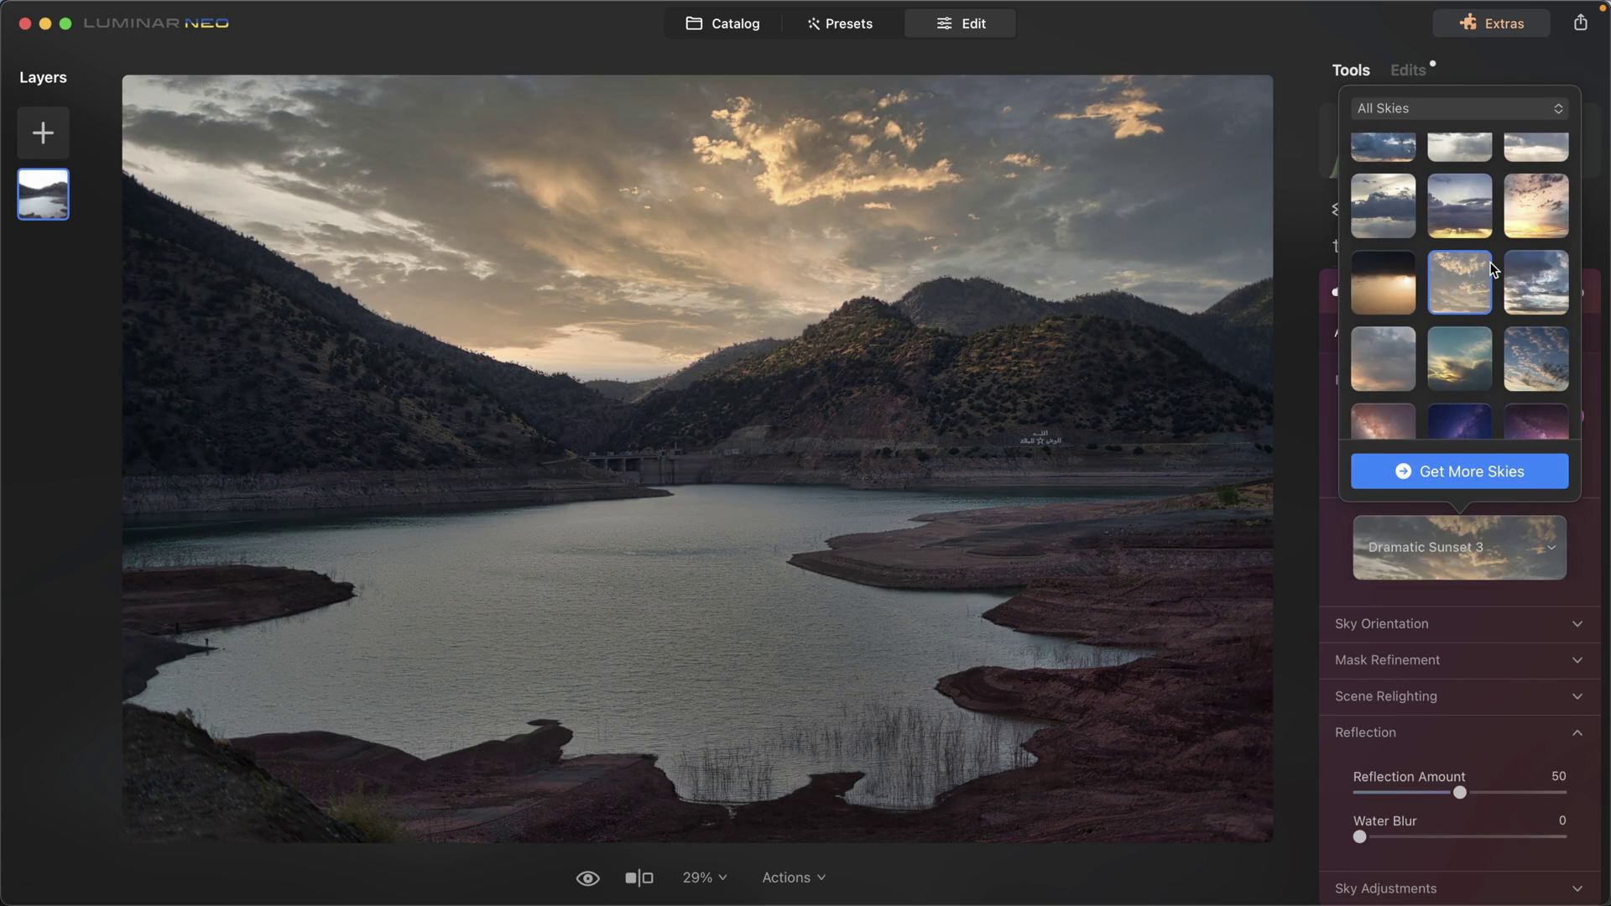
pyautogui.click(1548, 231)
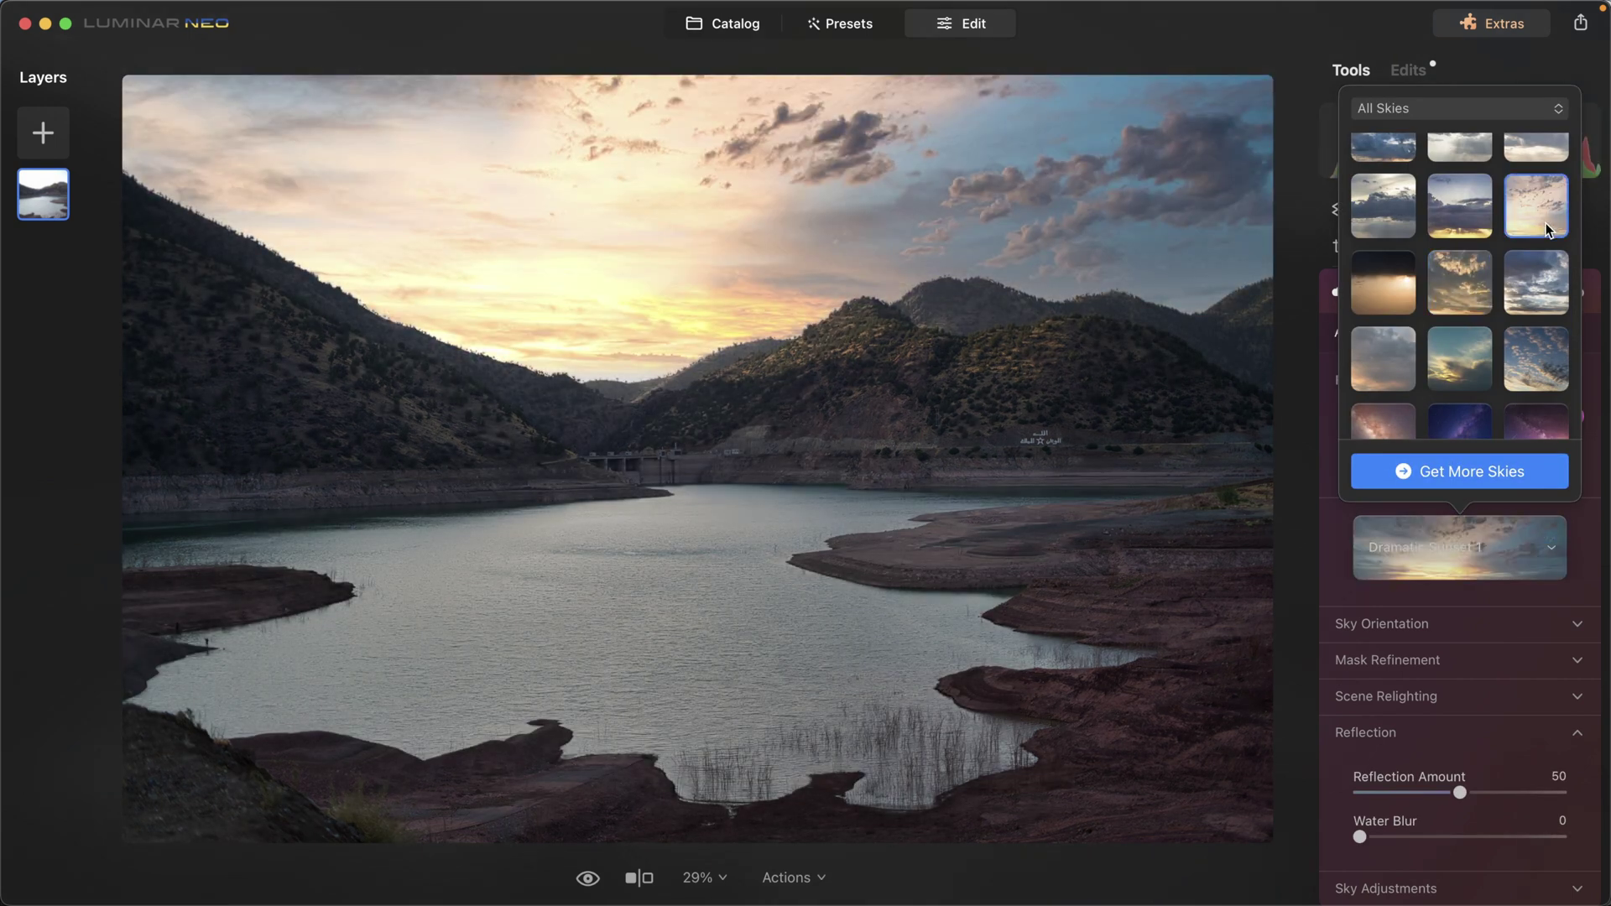
pyautogui.click(1454, 208)
pyautogui.click(1376, 214)
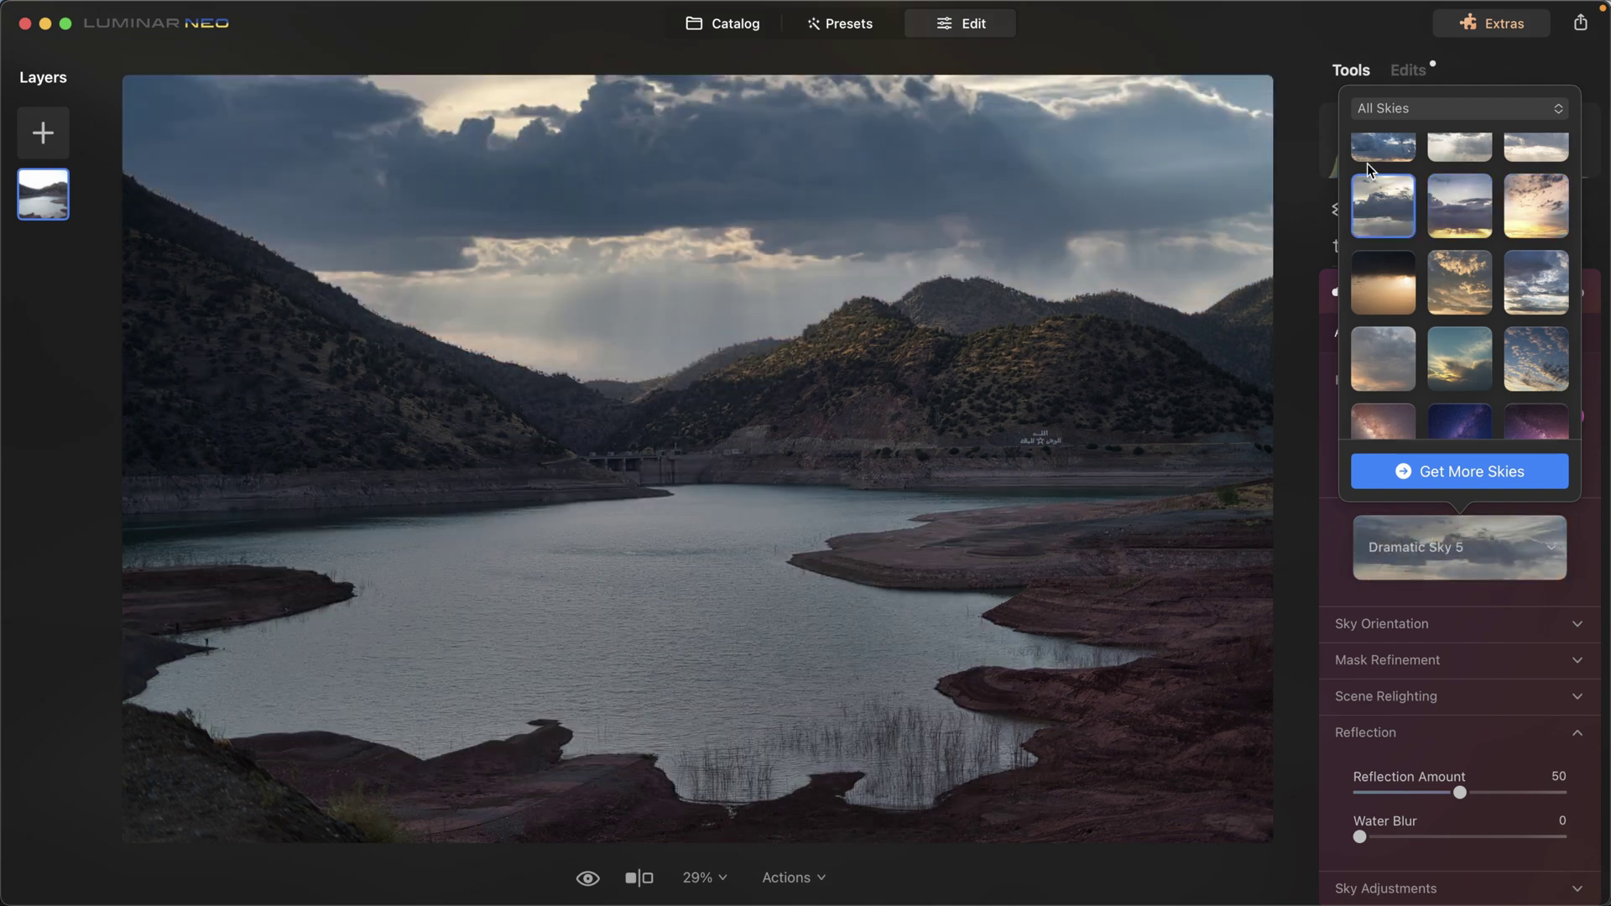
pyautogui.click(1368, 161)
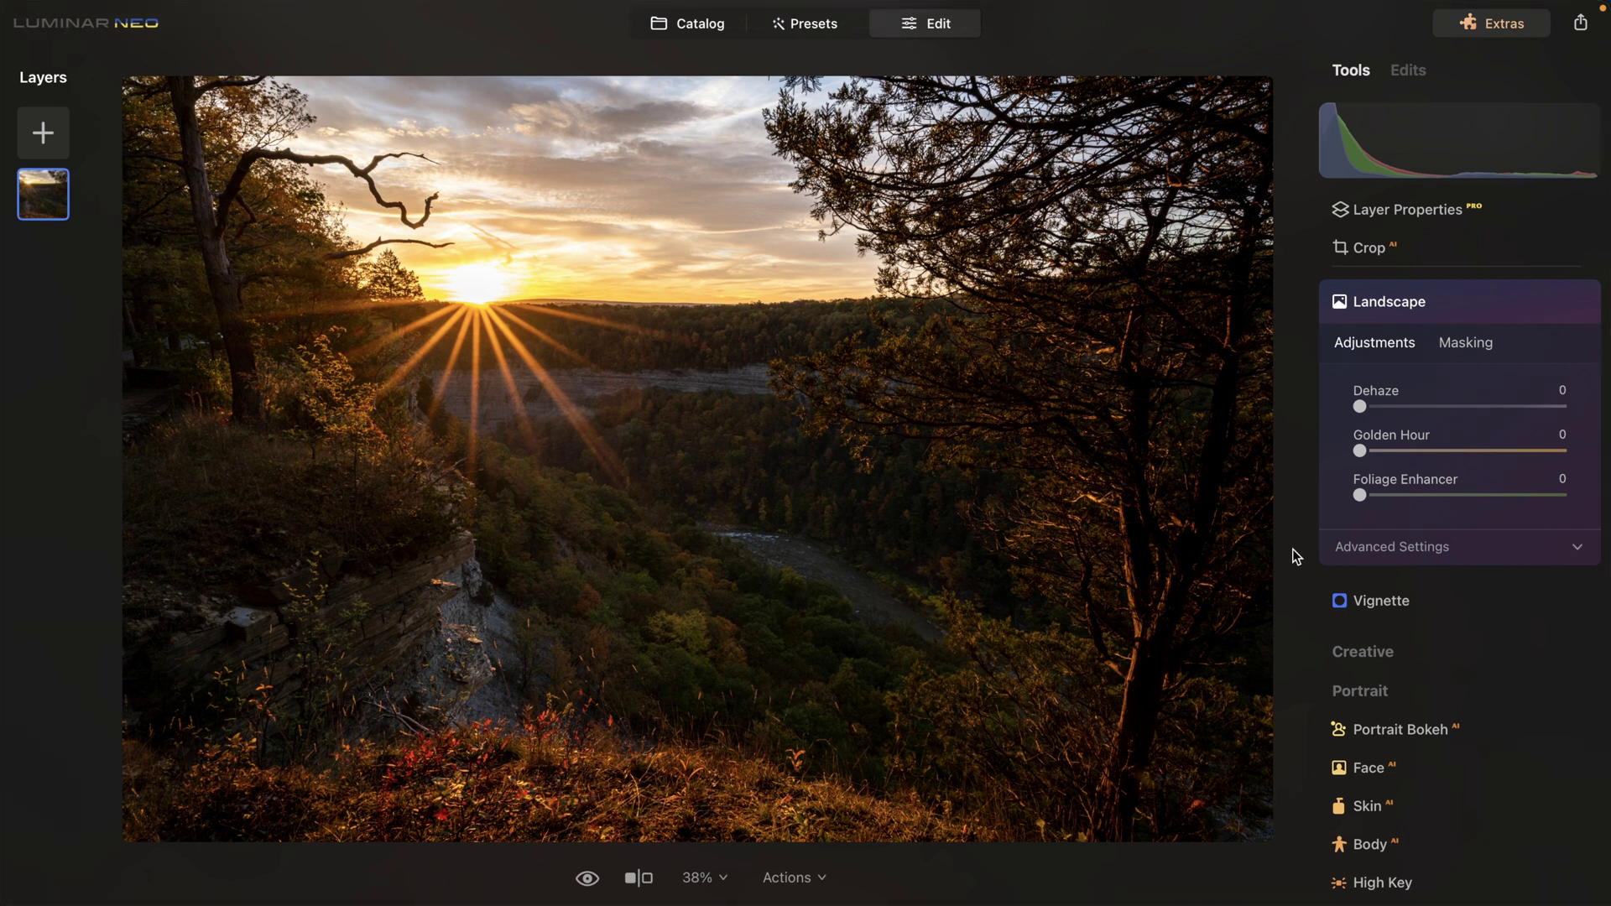
# Step: In Landscape, set Golden Hour to about 18 and nudge Foliage Enhancer up slightly
pyautogui.click(1450, 292)
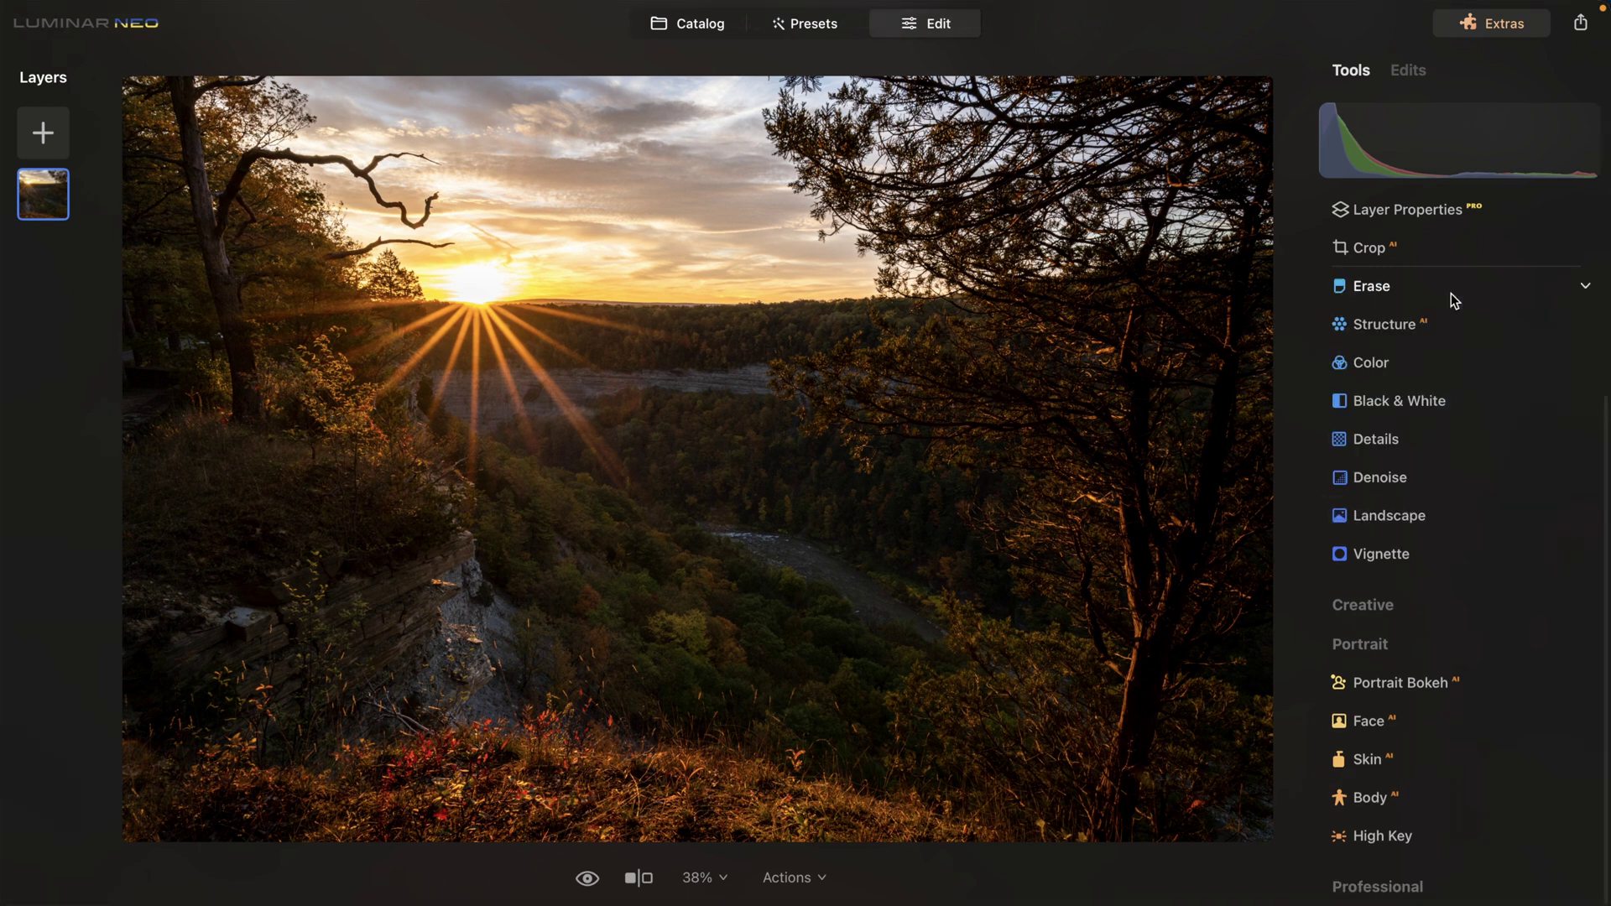
pyautogui.click(1447, 522)
pyautogui.scroll(-3, 1432, 603)
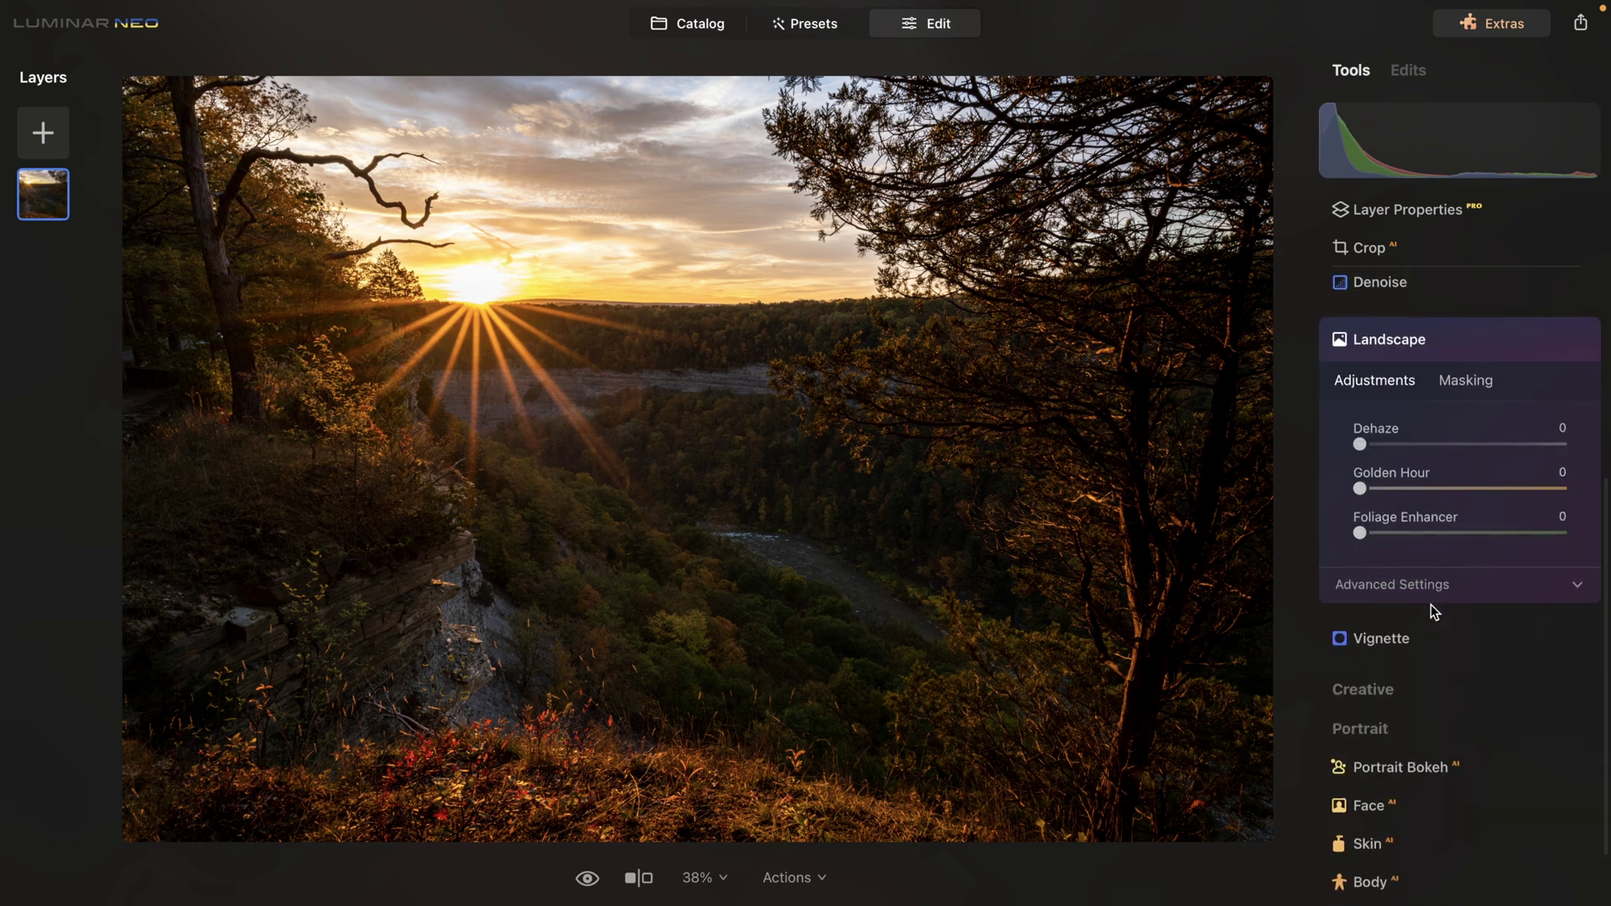
pyautogui.scroll(-1, 1430, 603)
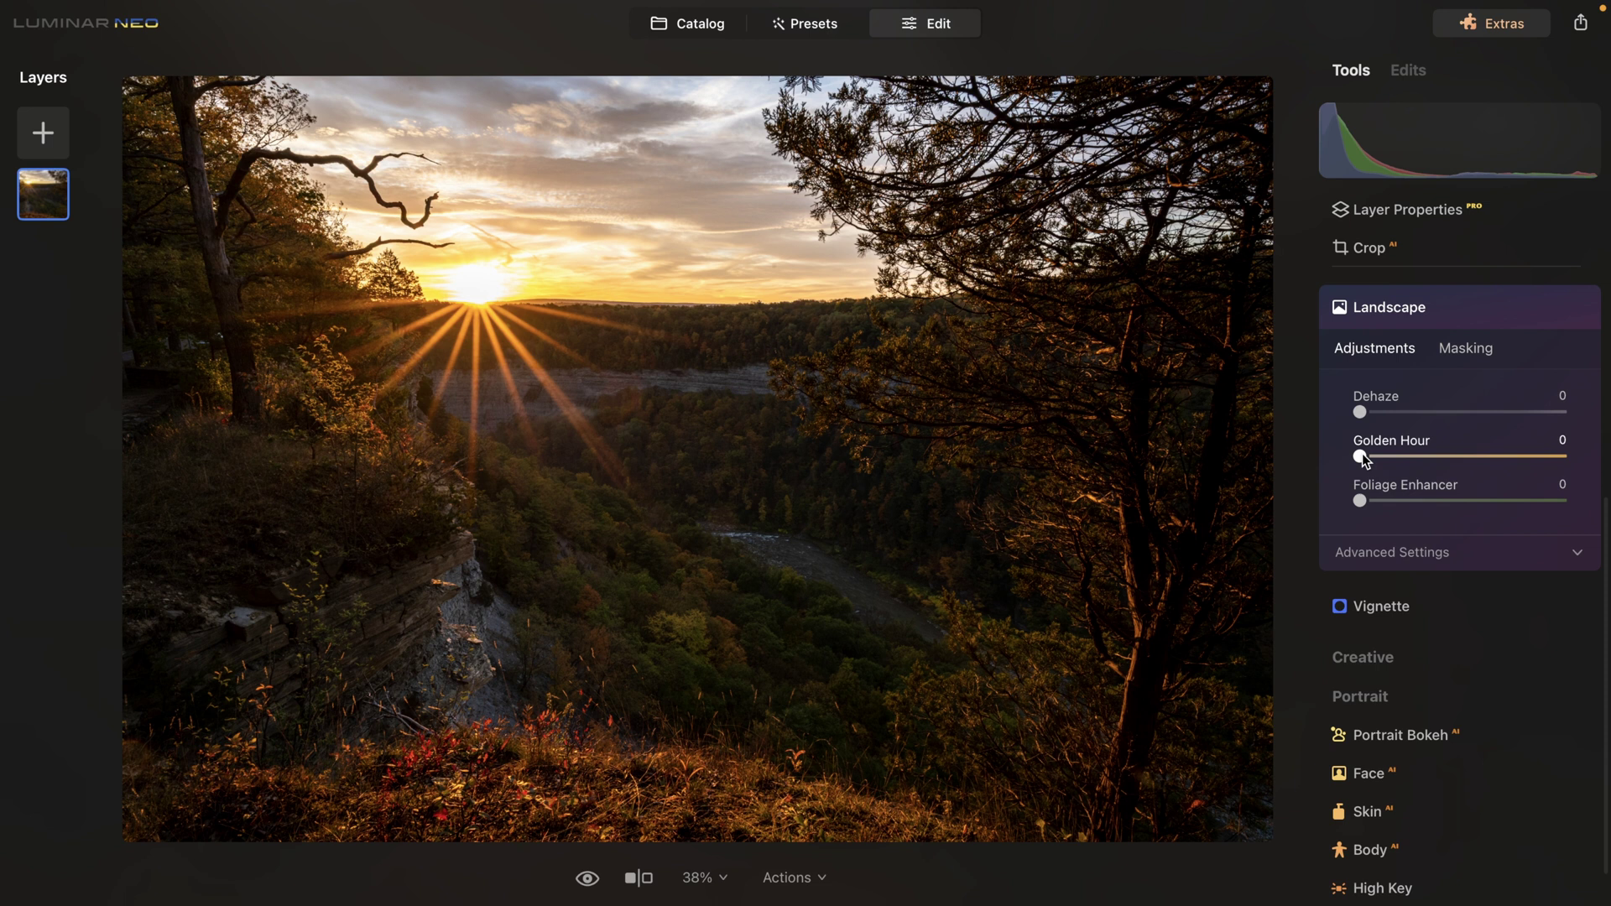
pyautogui.moveTo(1361, 452)
pyautogui.mouseDown()
pyautogui.moveTo(1491, 463)
pyautogui.moveTo(1374, 456)
pyautogui.moveTo(1417, 459)
pyautogui.mouseUp()
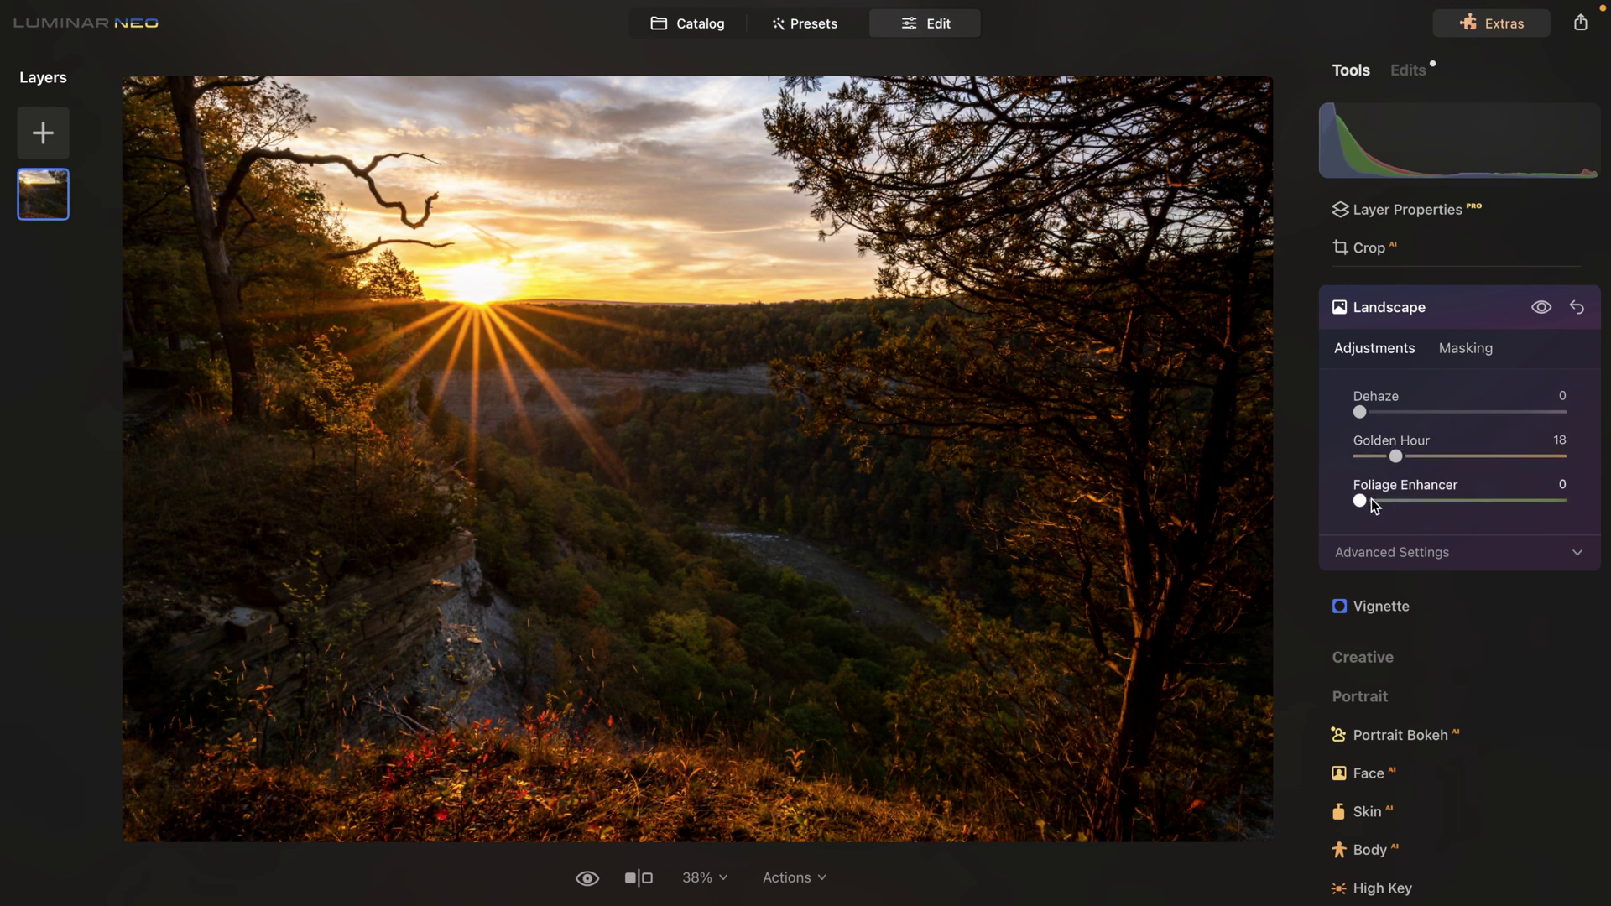
pyautogui.moveTo(1357, 500); pyautogui.dragTo(1411, 499)
pyautogui.moveTo(1401, 501); pyautogui.dragTo(1384, 499)
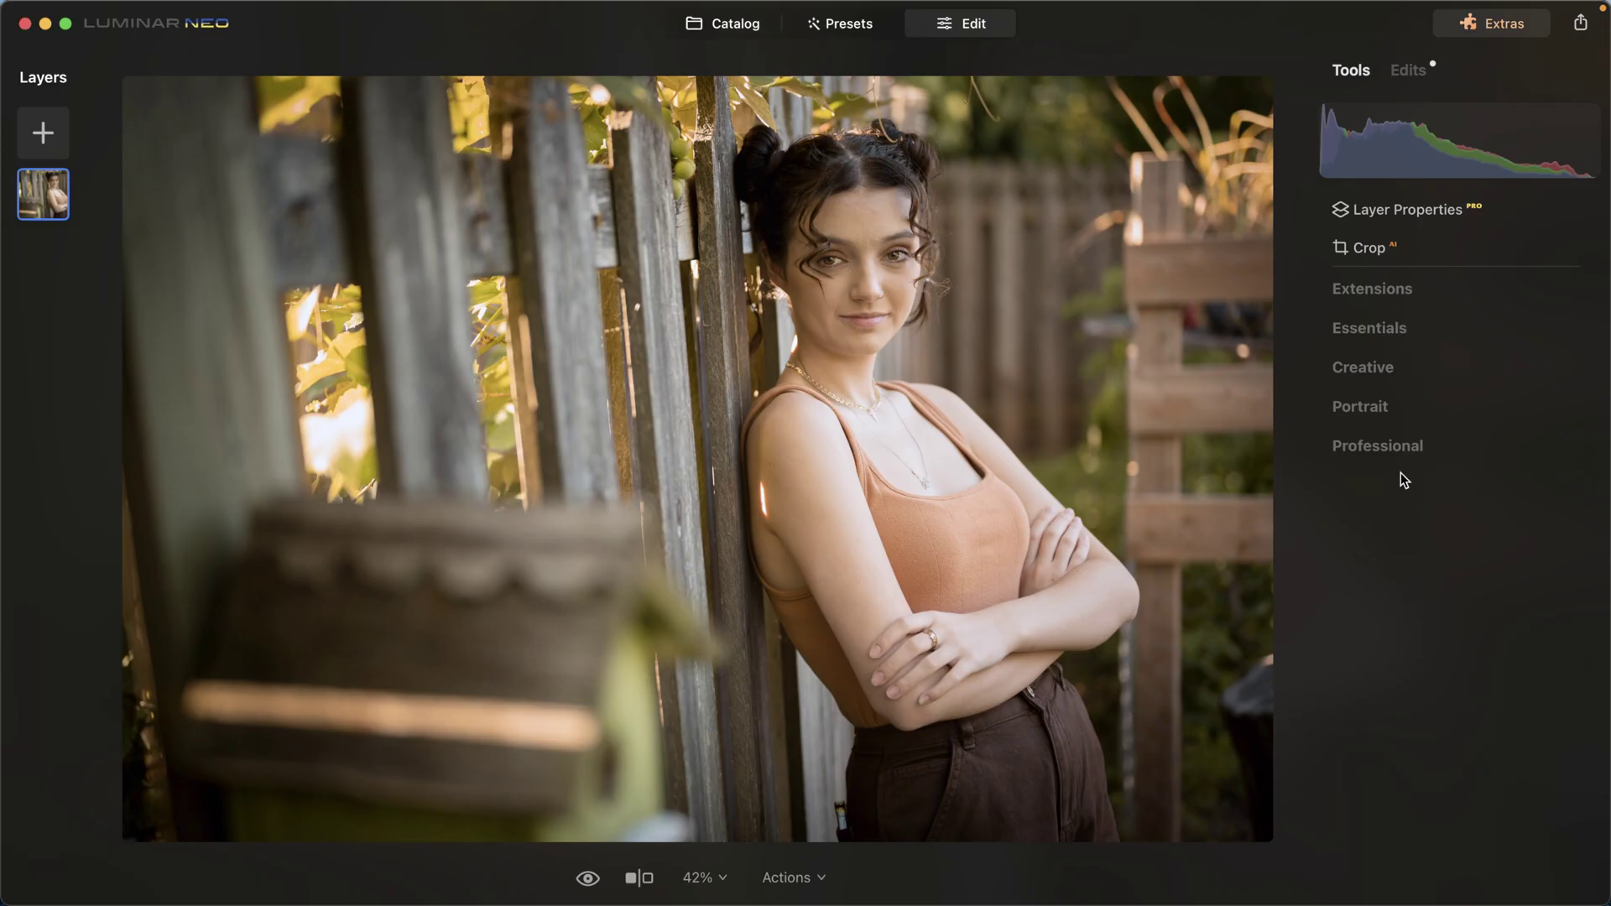
# Step: Add a little Face Light to brighten the woman's face
pyautogui.click(1374, 408)
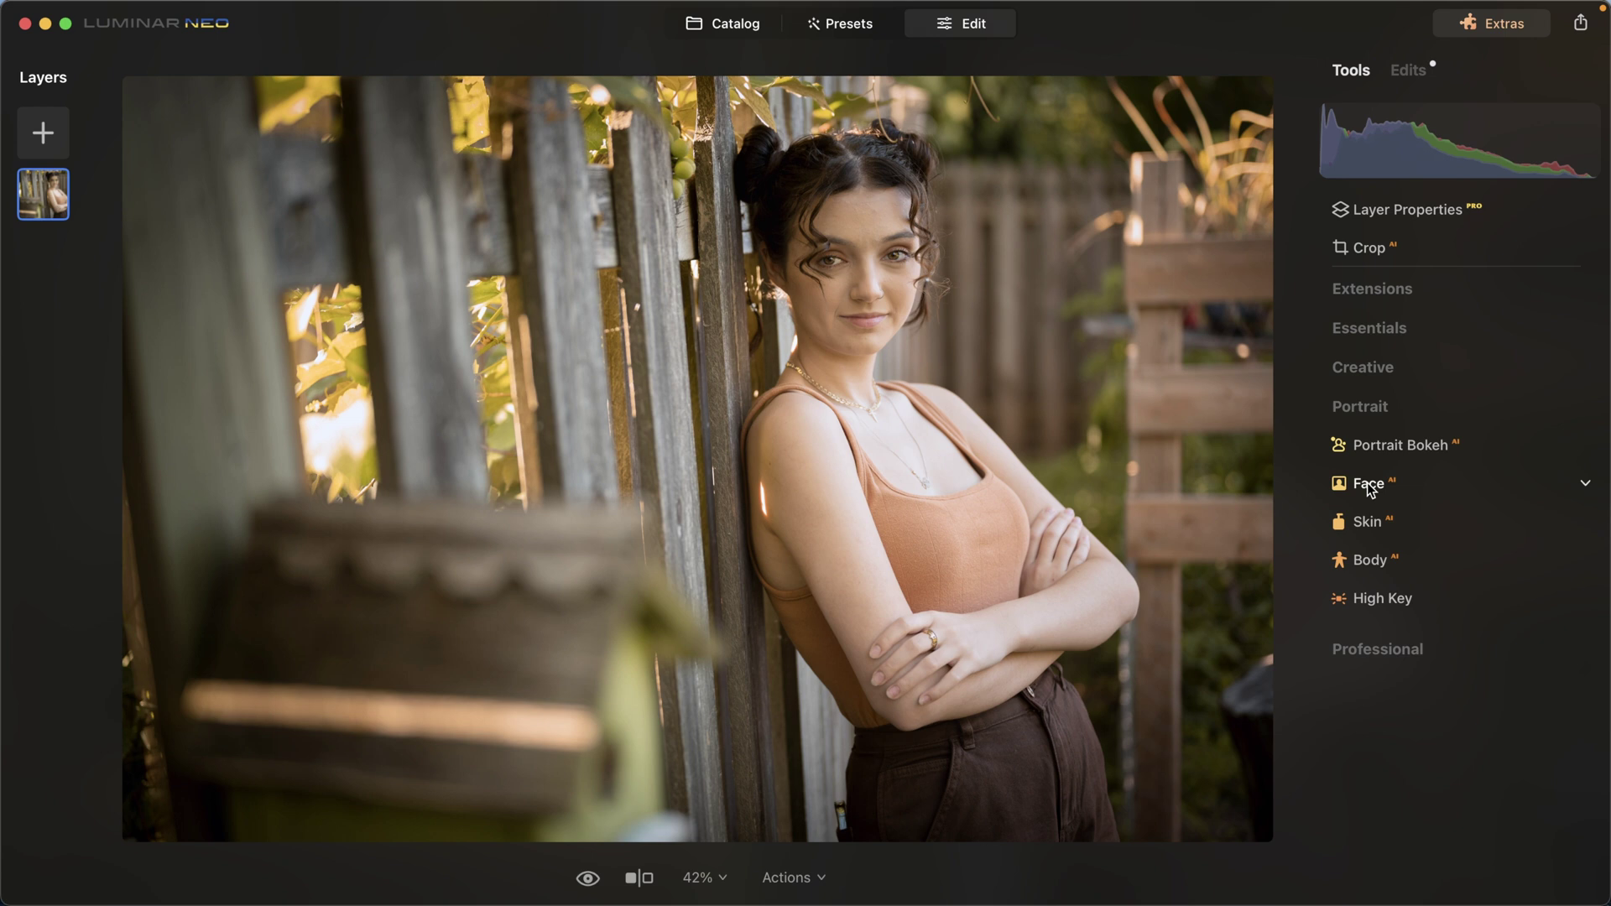
pyautogui.click(1369, 490)
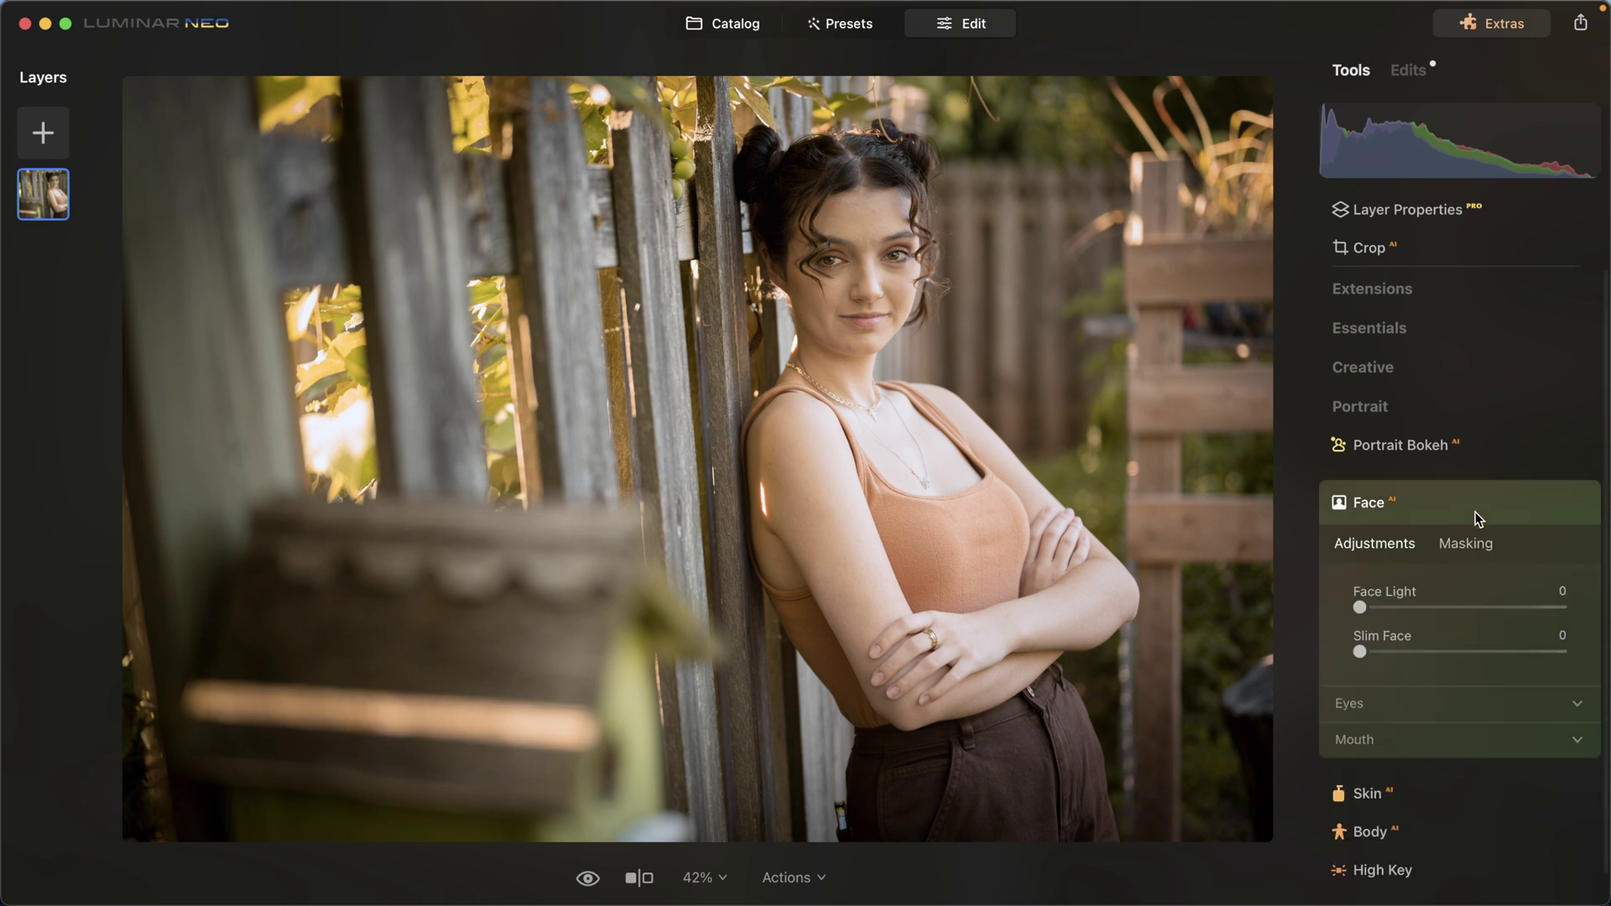
pyautogui.moveTo(1362, 609)
pyautogui.mouseDown()
pyautogui.moveTo(1428, 612)
pyautogui.moveTo(1377, 608)
pyautogui.mouseUp()
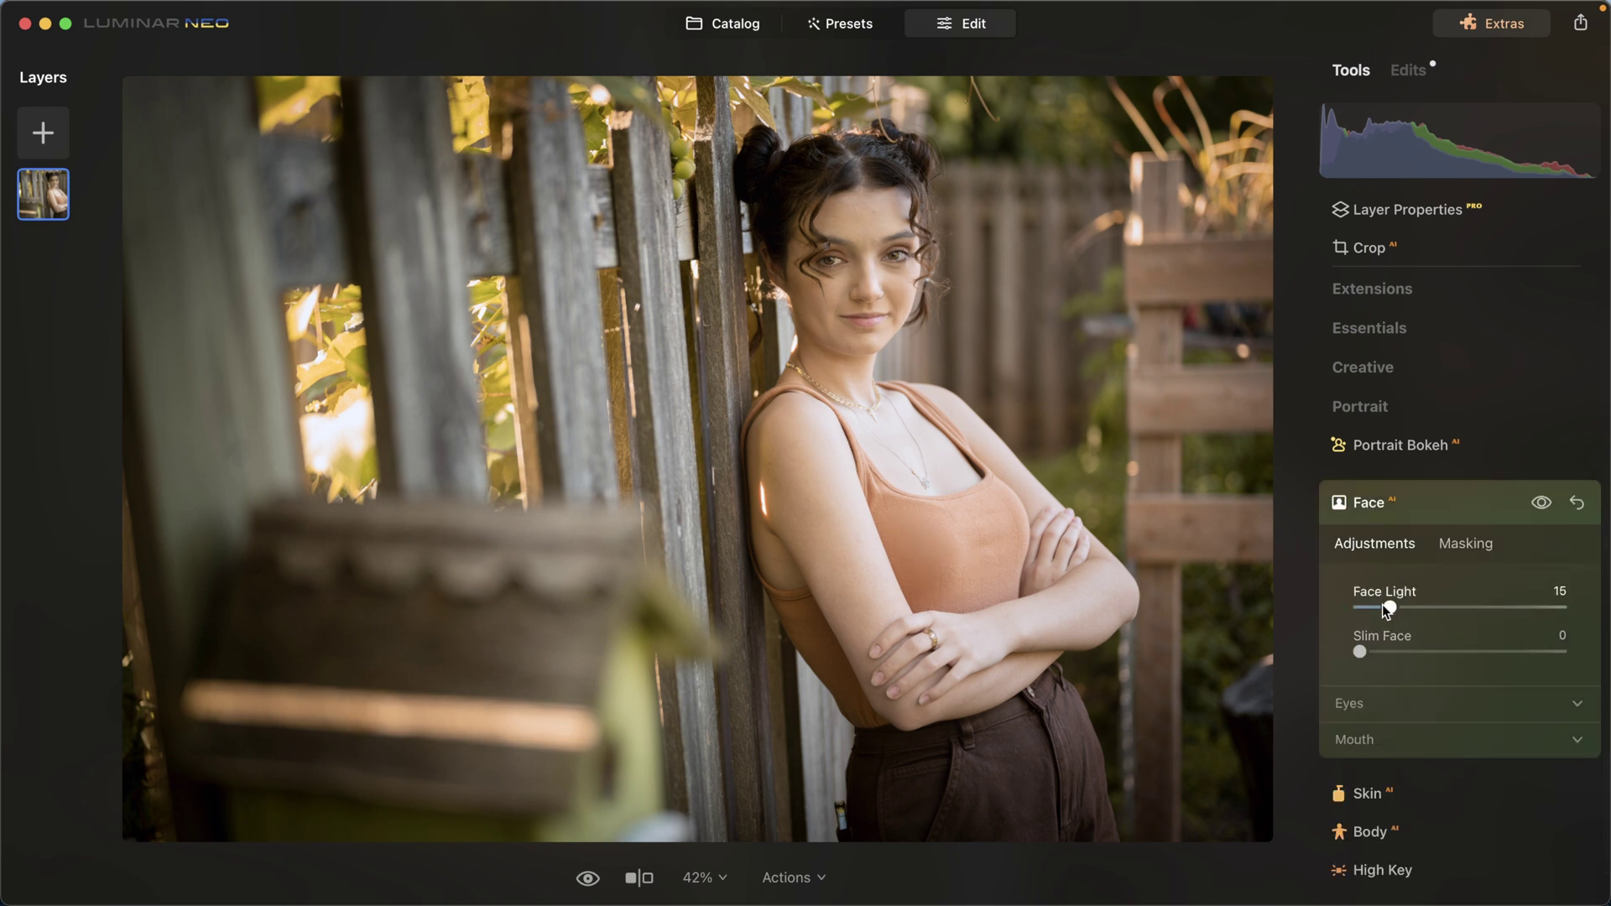
pyautogui.click(1421, 511)
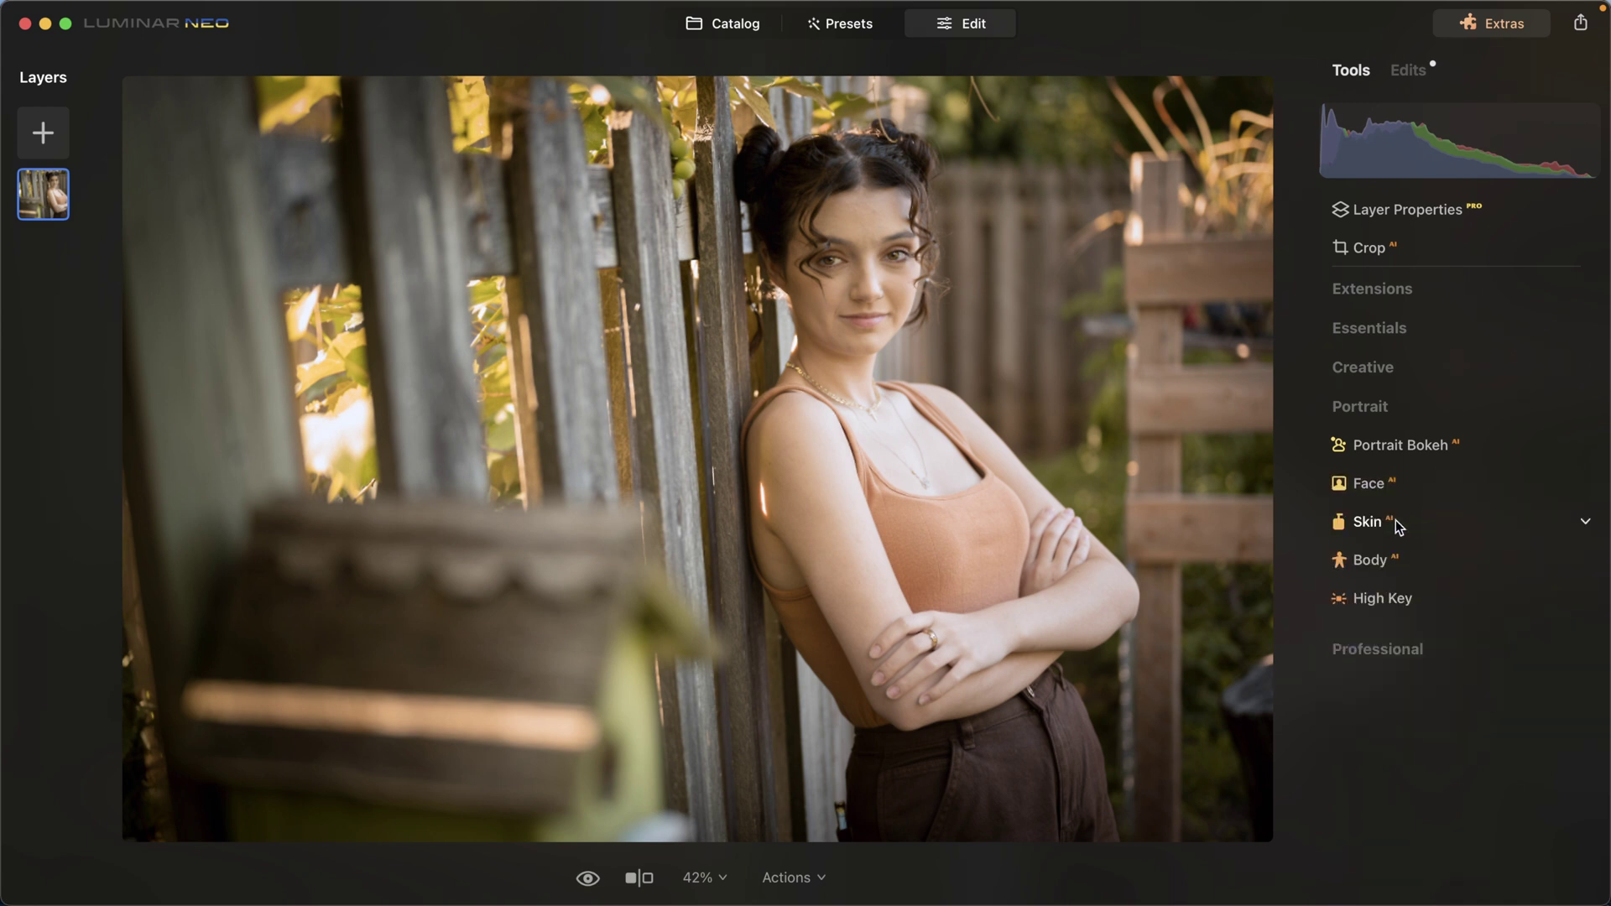
# Step: Smooth her skin to Amount 86 with Shine Removal 22, then move on to Portrait Bokeh
pyautogui.click(1391, 520)
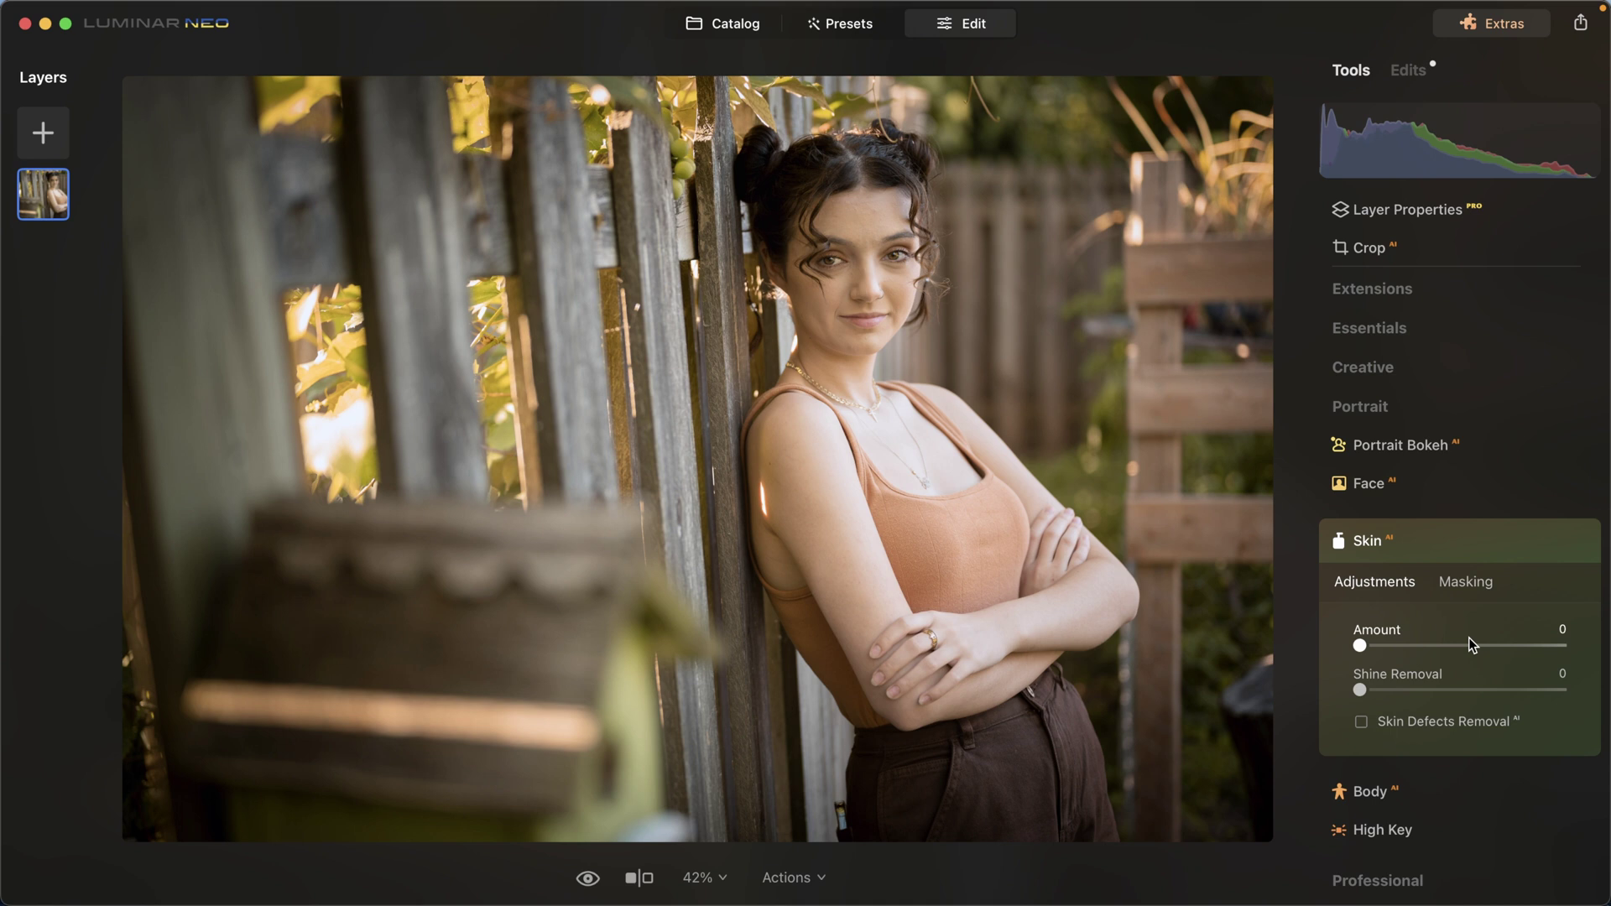
pyautogui.moveTo(1469, 639); pyautogui.dragTo(1533, 643)
pyautogui.moveTo(1431, 680); pyautogui.dragTo(1402, 684)
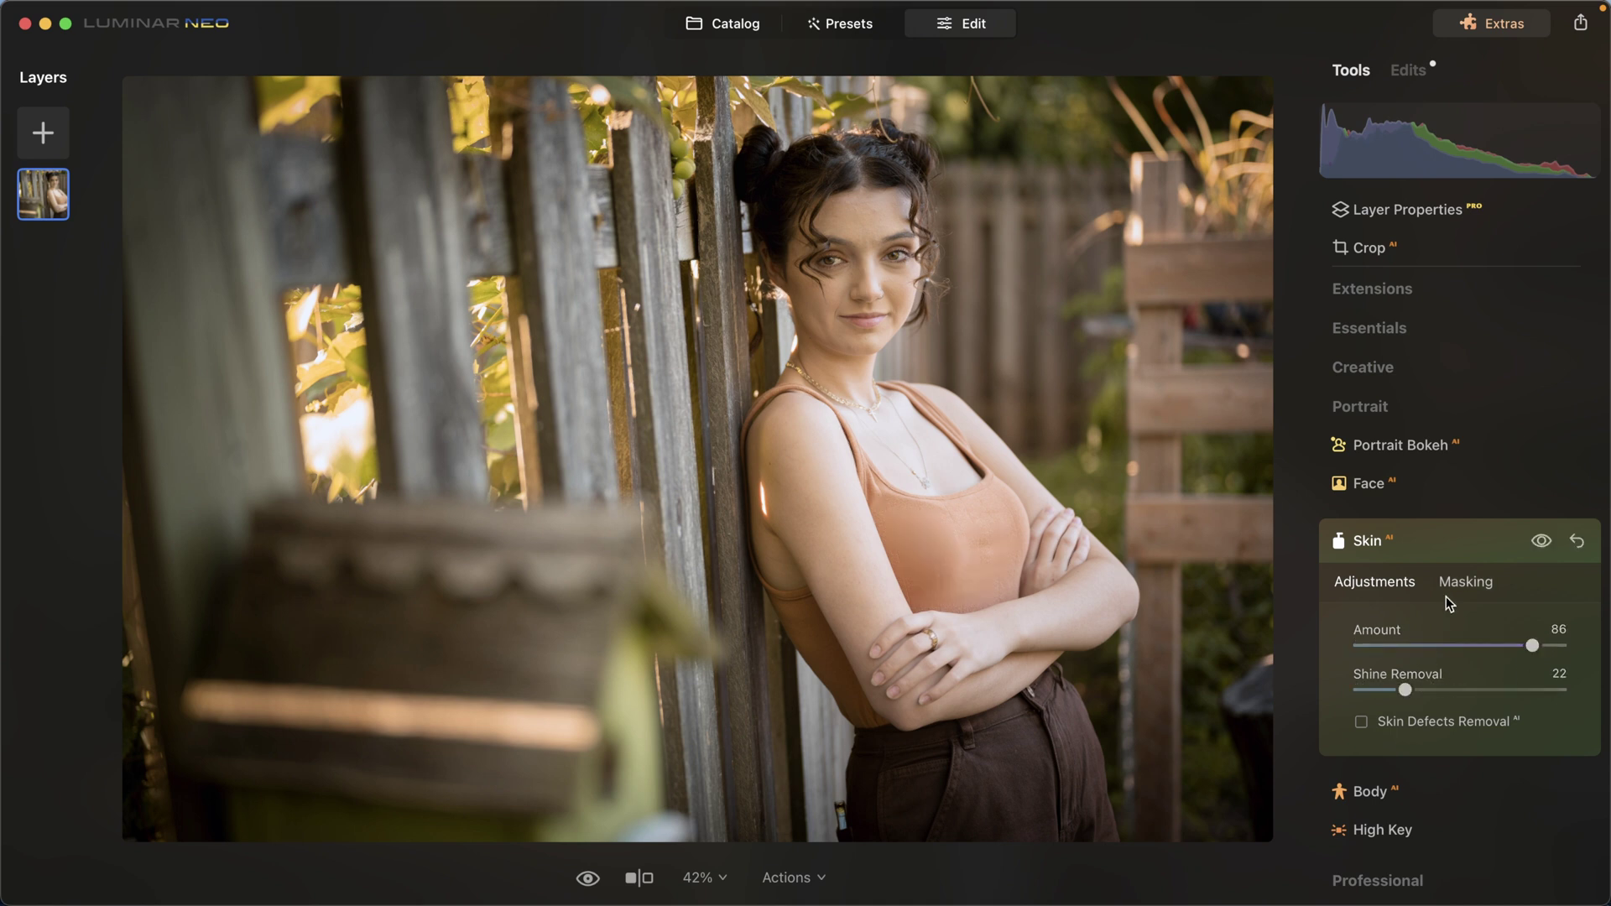
pyautogui.click(1441, 542)
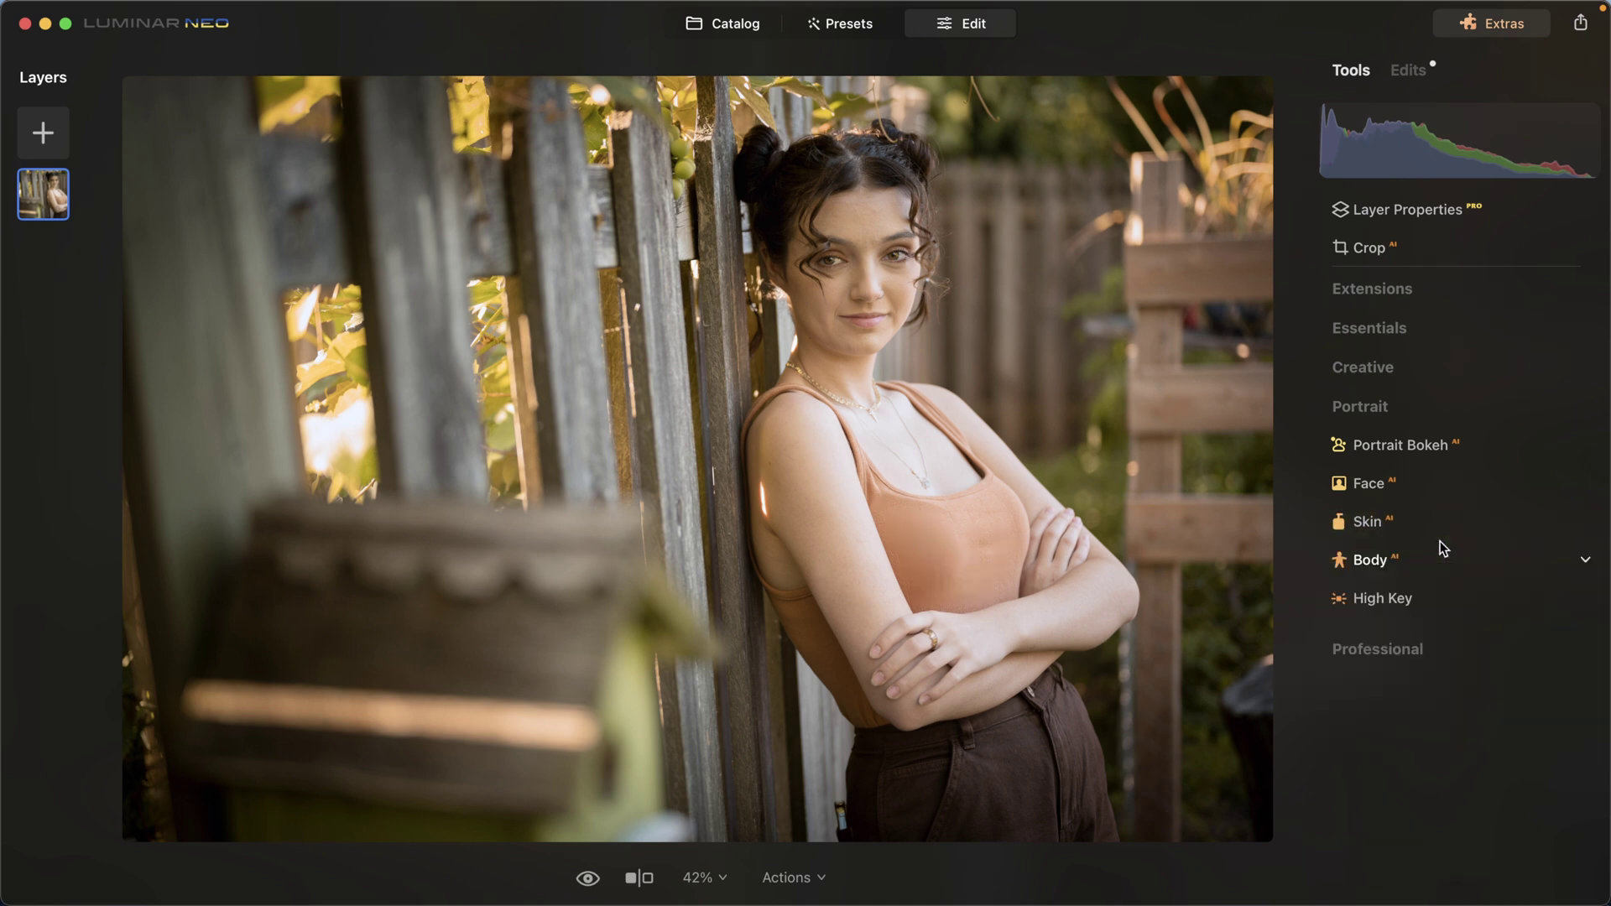
pyautogui.click(1397, 448)
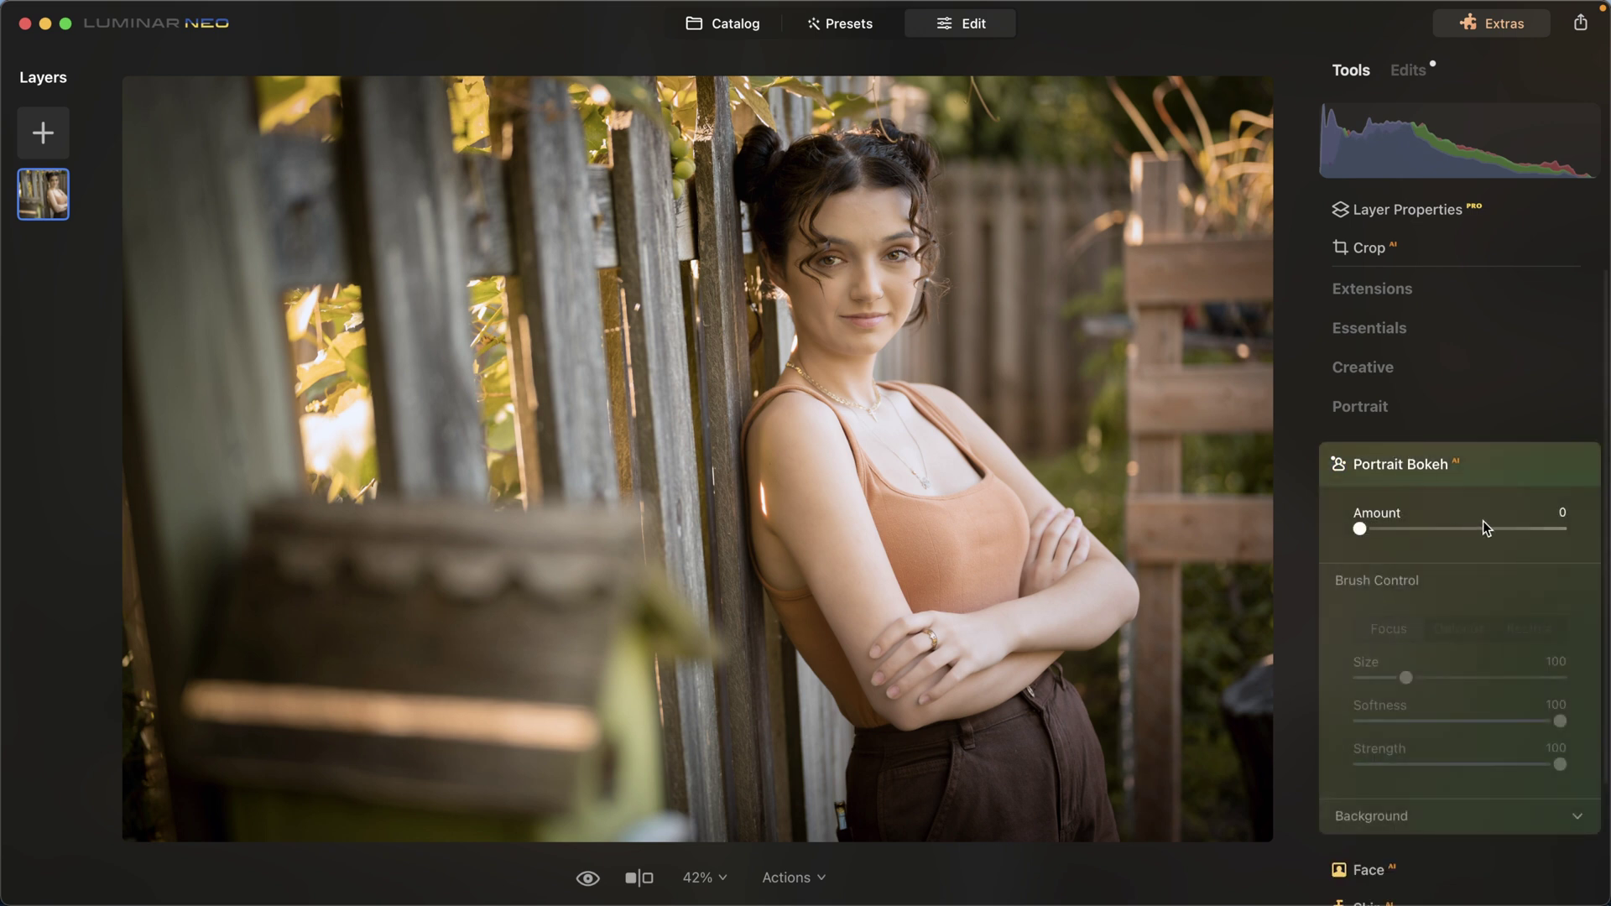